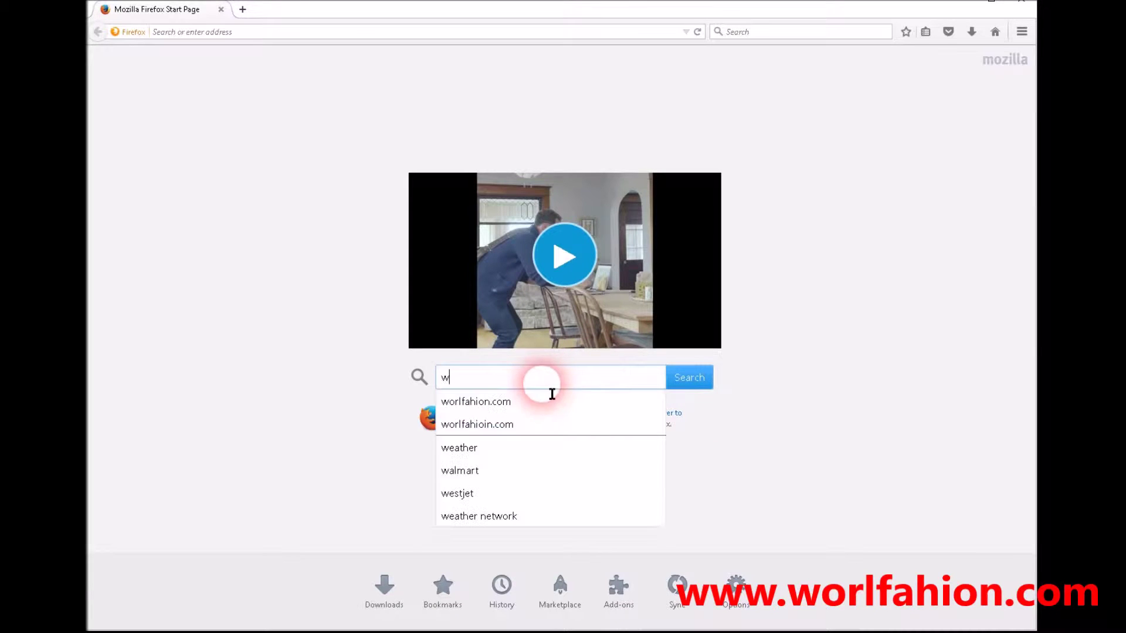
Search Google for worlfahion.com and open the store's home page from the first result.
{"action": "left_click", "coordinate": [523, 404]}
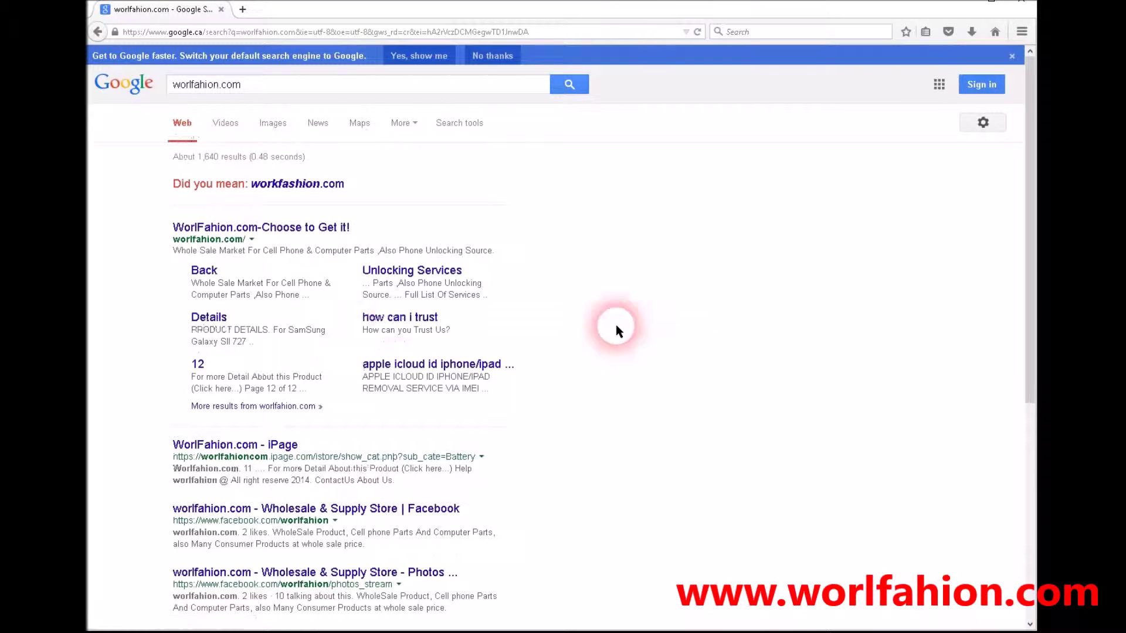
{"action": "left_click", "coordinate": [279, 233]}
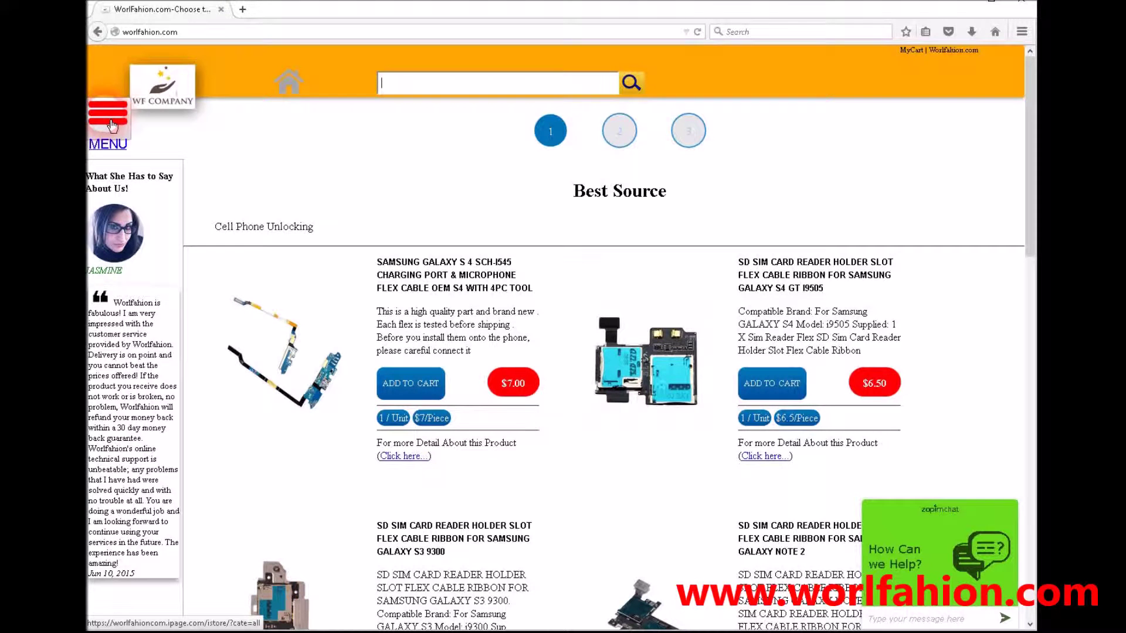
{"action": "type", "text": "h"}
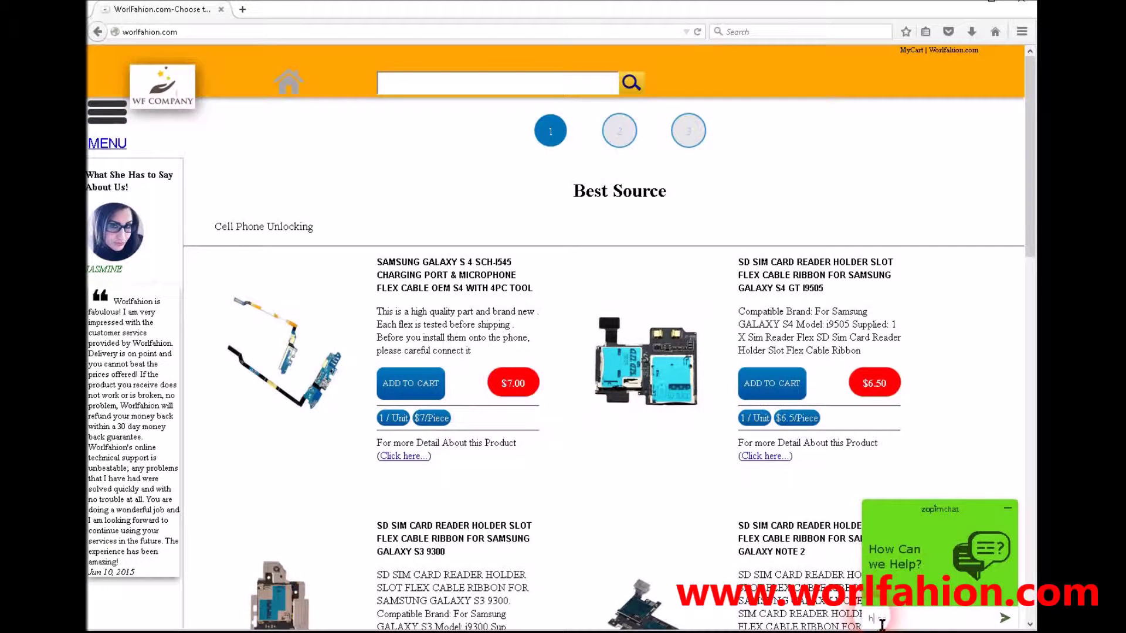
{"action": "type", "text": "ello"}
Send 'hello' to live support, minimize the Zopim chat, and go to the unlocking services list.
{"action": "key", "text": "Return"}
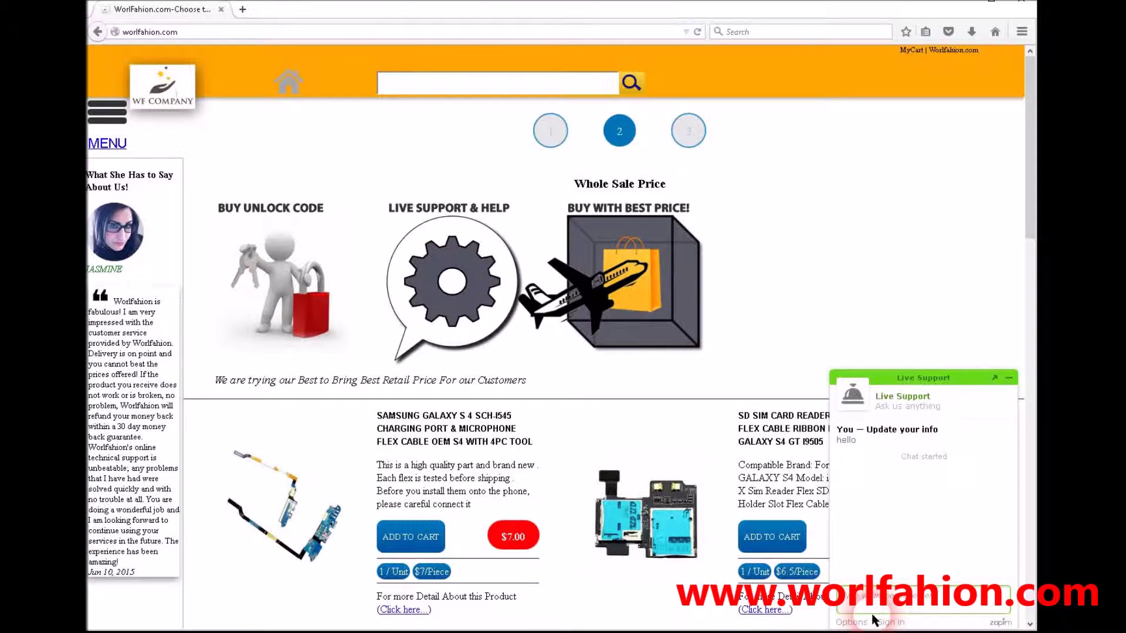
{"action": "left_click", "coordinate": [994, 377]}
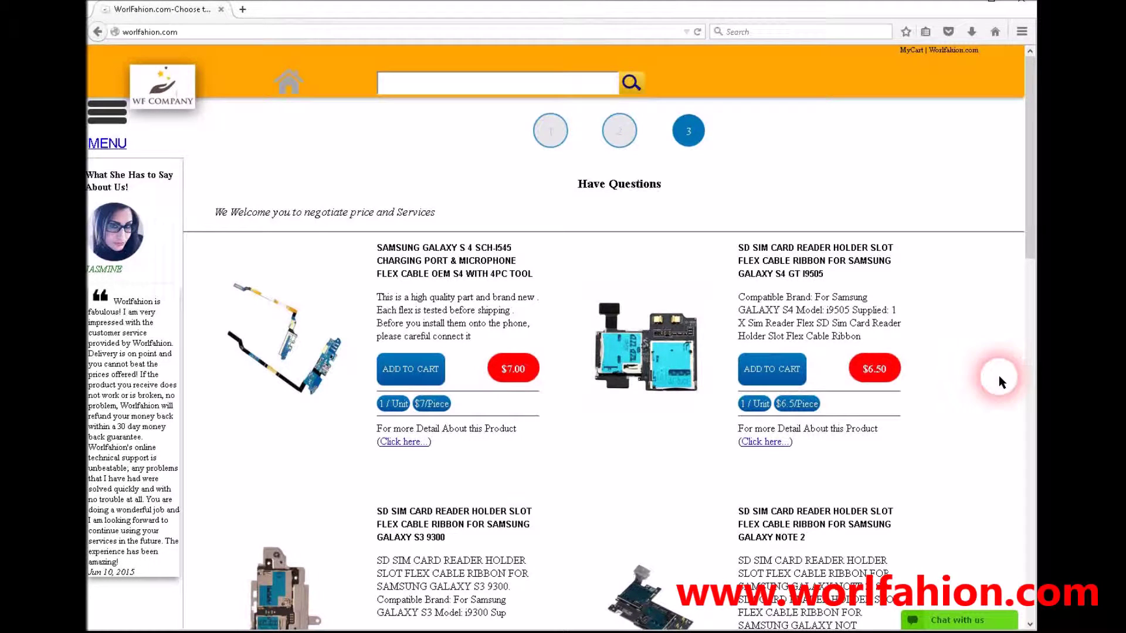
{"action": "left_click", "coordinate": [107, 115]}
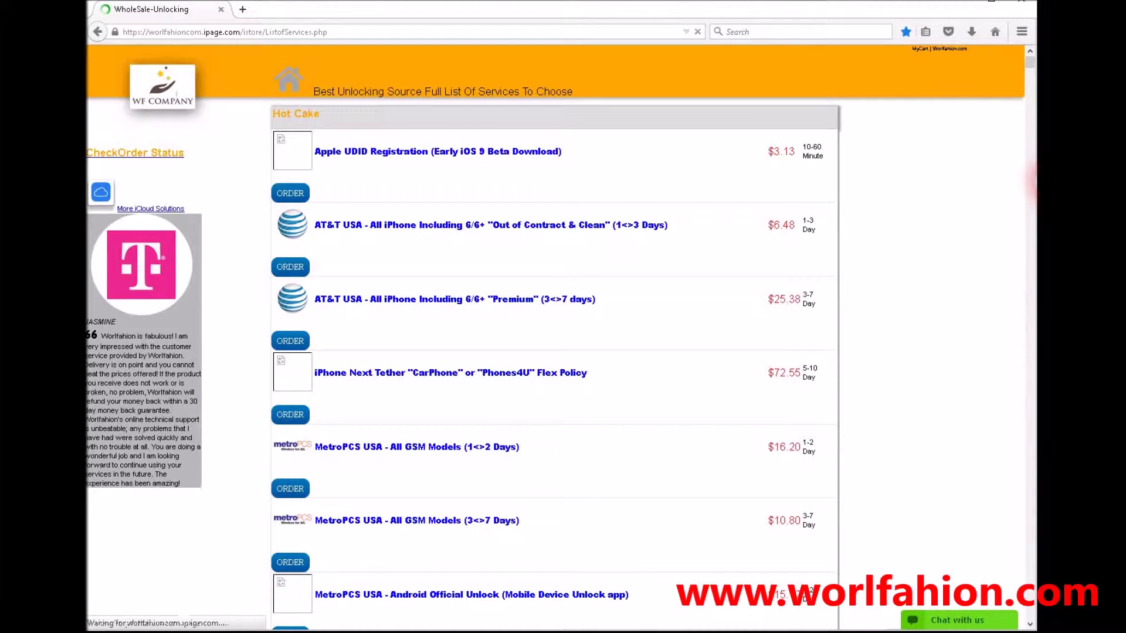
{"action": "left_click_drag", "start_coordinate": [1030, 63], "coordinate": [1030, 241]}
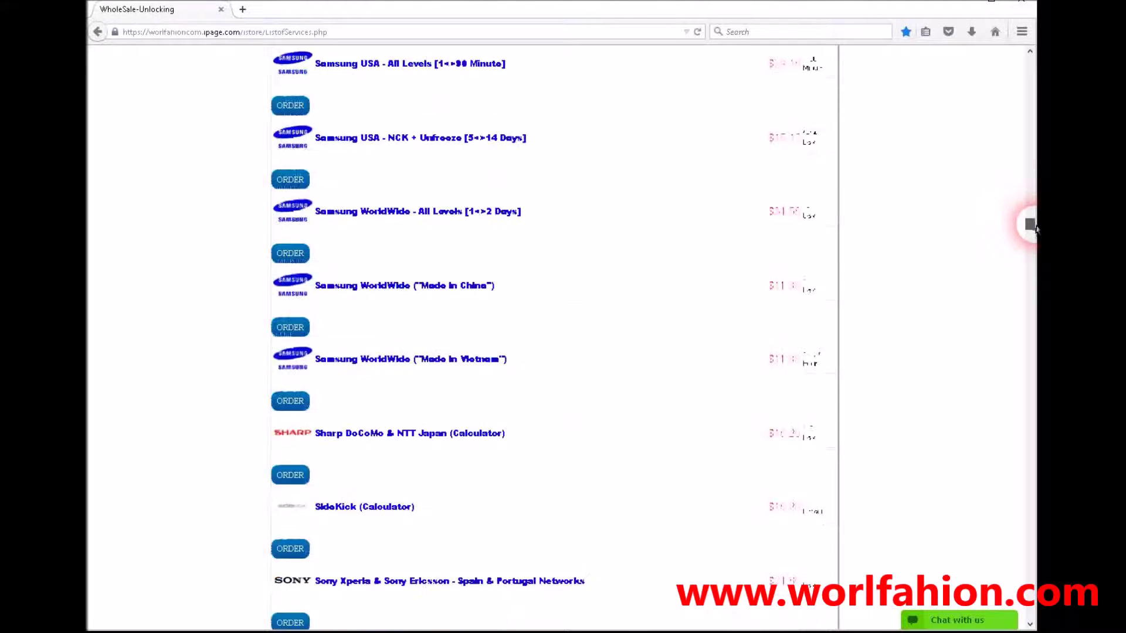
{"action": "left_click_drag", "start_coordinate": [1030, 242], "coordinate": [1028, 256]}
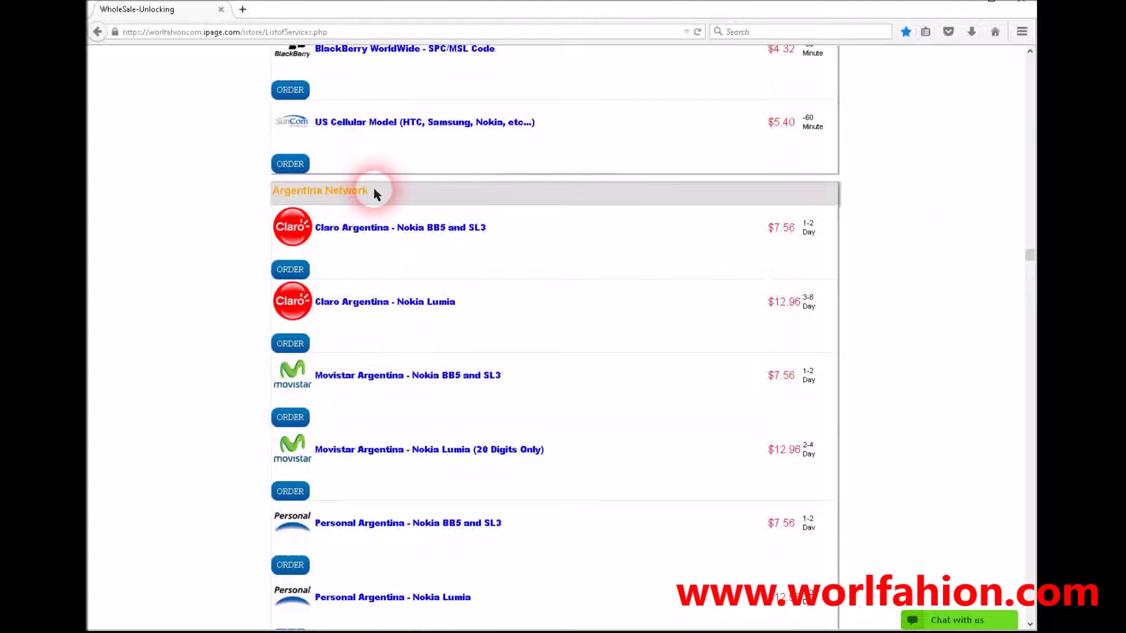
Scroll to Canada Networks and order the Bell Mobility all-models-without-iPhone unlock.
{"action": "left_click_drag", "start_coordinate": [372, 190], "coordinate": [238, 188]}
{"action": "left_click", "coordinate": [419, 235]}
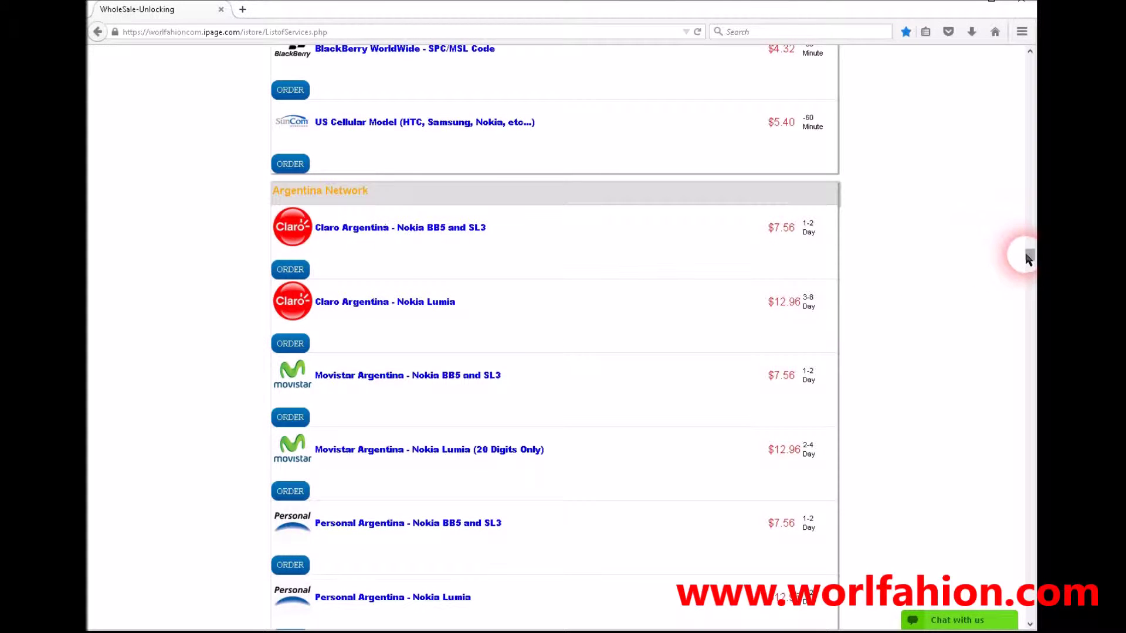
{"action": "left_click_drag", "start_coordinate": [1028, 258], "coordinate": [1030, 324]}
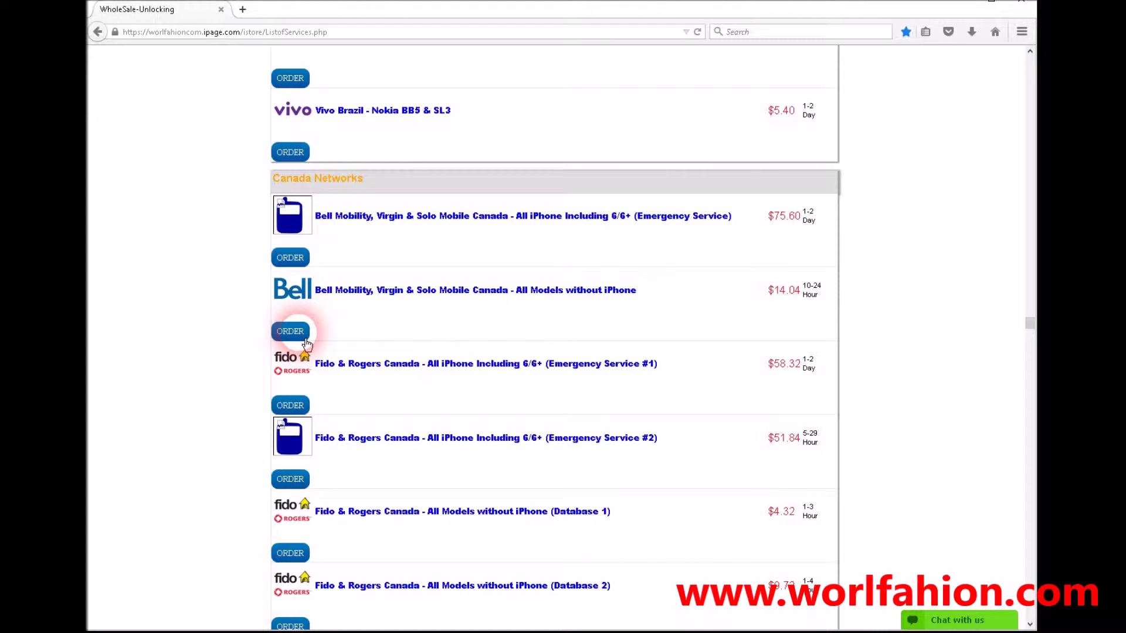
{"action": "left_click", "coordinate": [304, 339]}
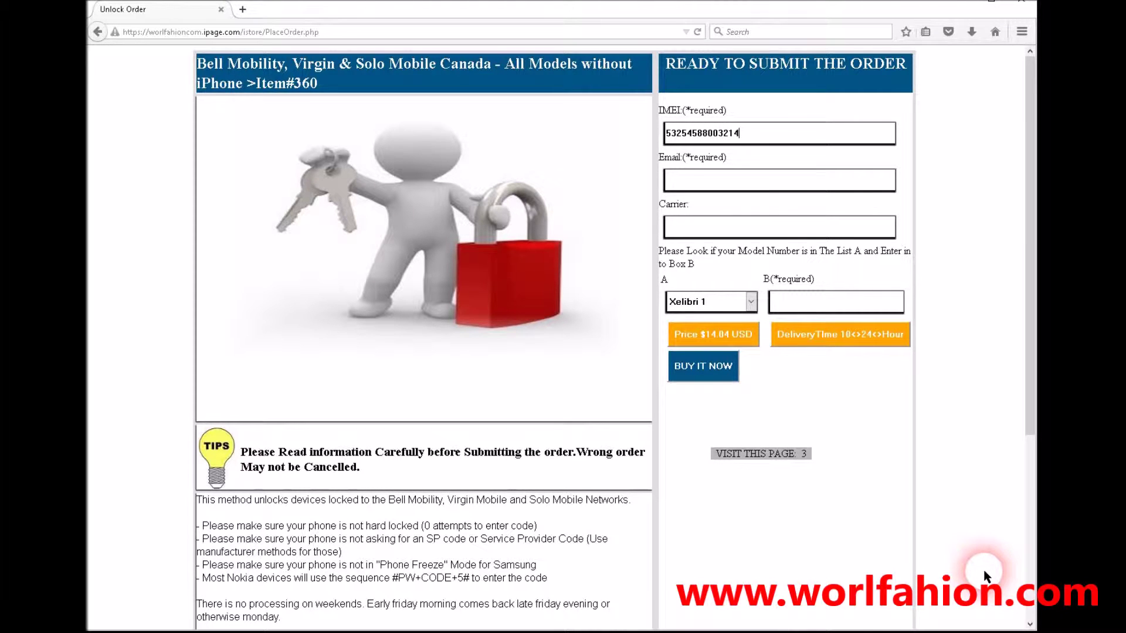
Enter the suggested contact email address and move on to the carrier field.
{"action": "left_click", "coordinate": [779, 180]}
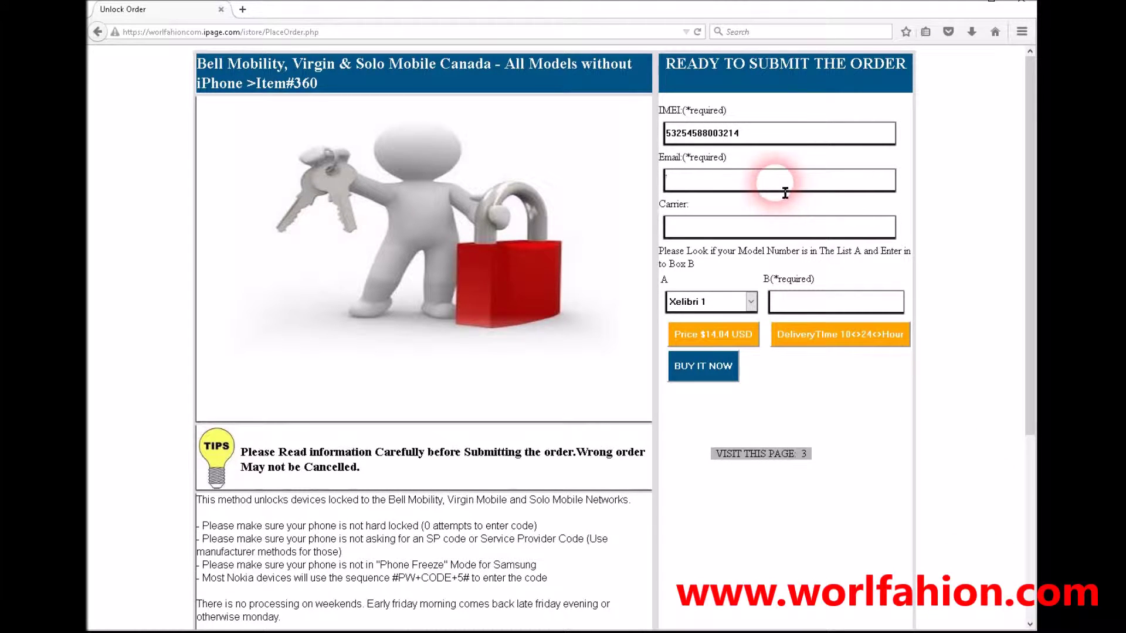
{"action": "type", "text": "th"}
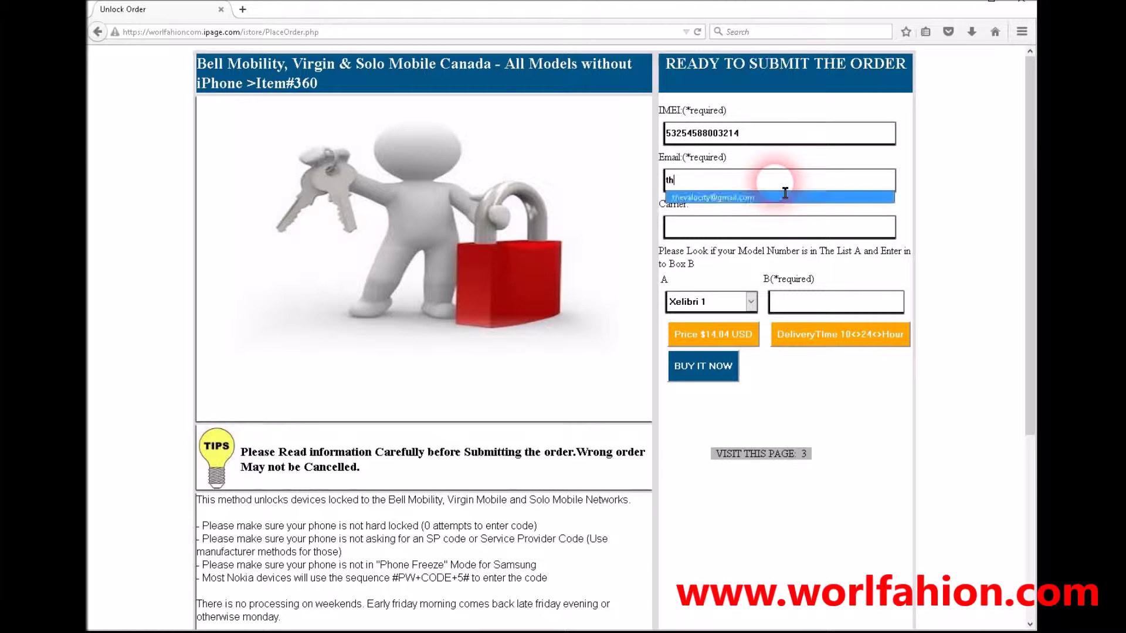
{"action": "left_click", "coordinate": [784, 197]}
{"action": "key", "text": "Tab"}
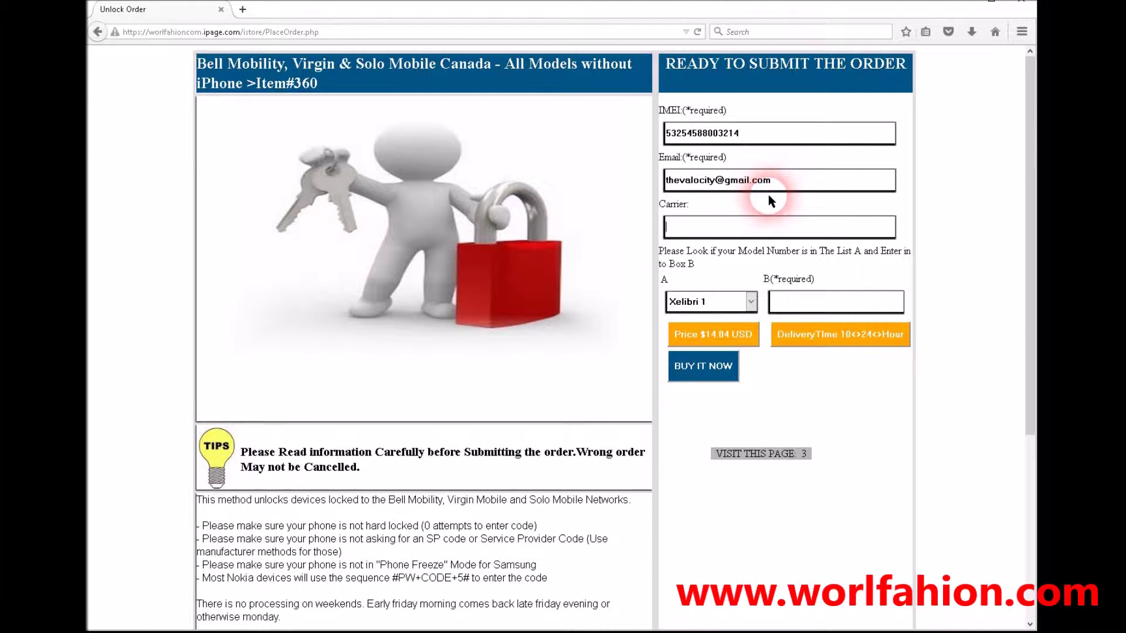
{"action": "type", "text": "Bell"}
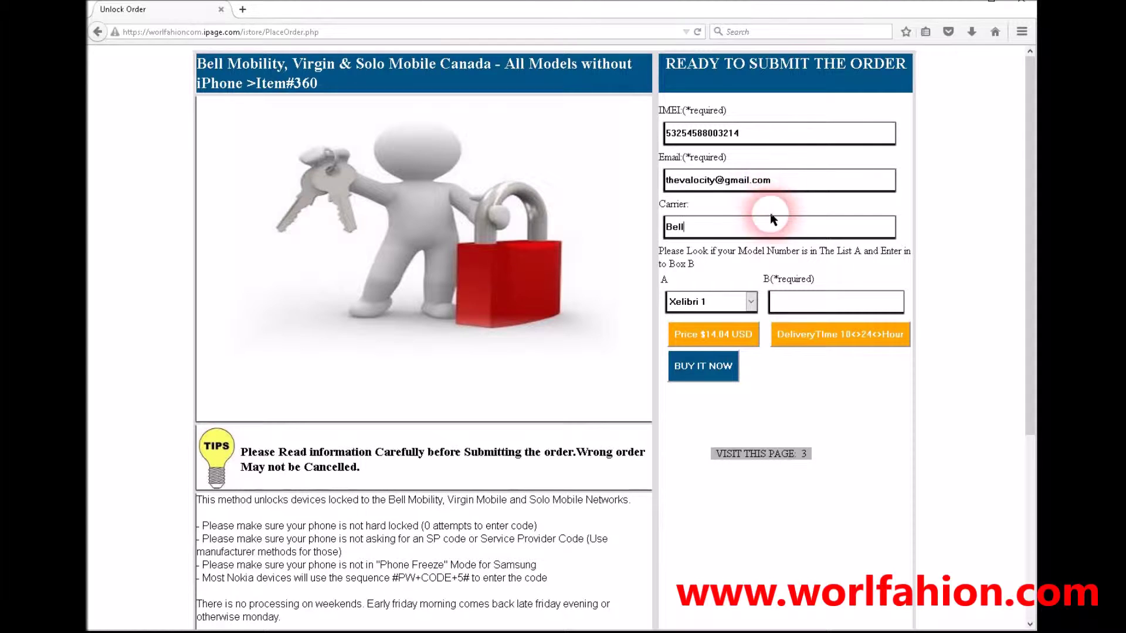
Choose Samsung SM-G920W8 from model list A, bringing up the $14.04 price.
{"action": "left_click", "coordinate": [750, 301]}
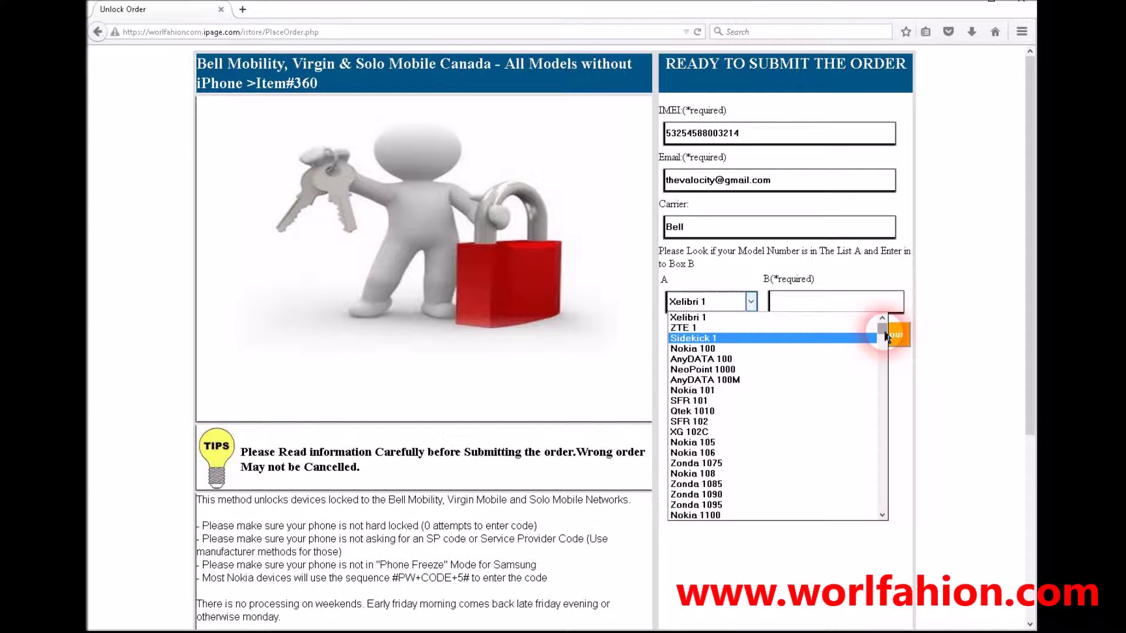
{"action": "left_click_drag", "start_coordinate": [886, 335], "coordinate": [886, 376]}
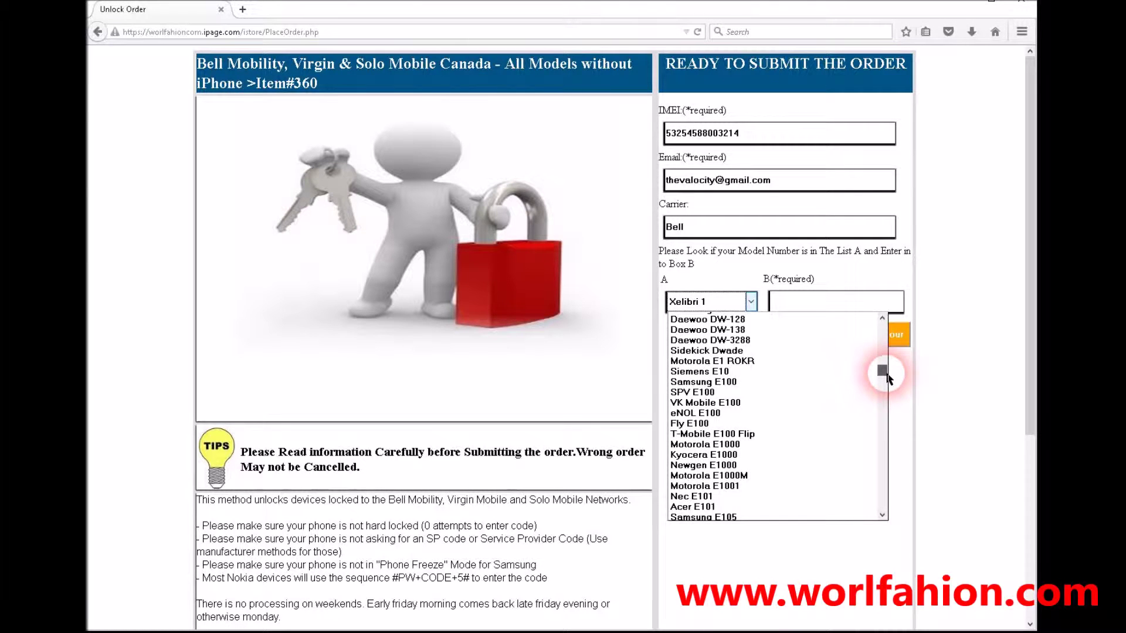
{"action": "left_click_drag", "start_coordinate": [885, 376], "coordinate": [899, 394]}
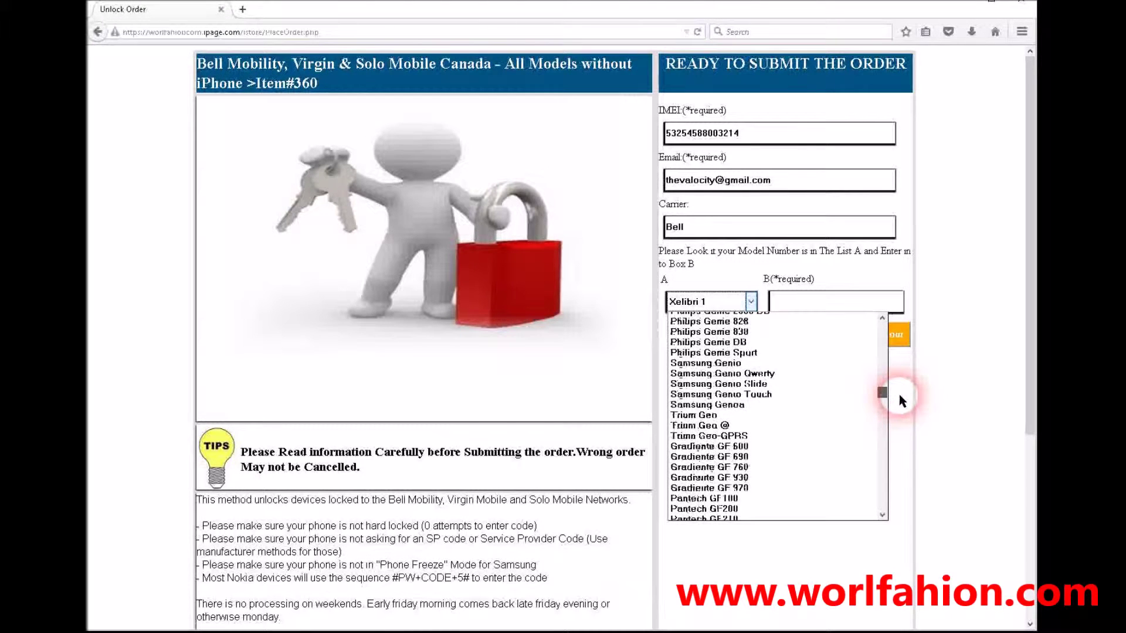
{"action": "key", "text": "s"}
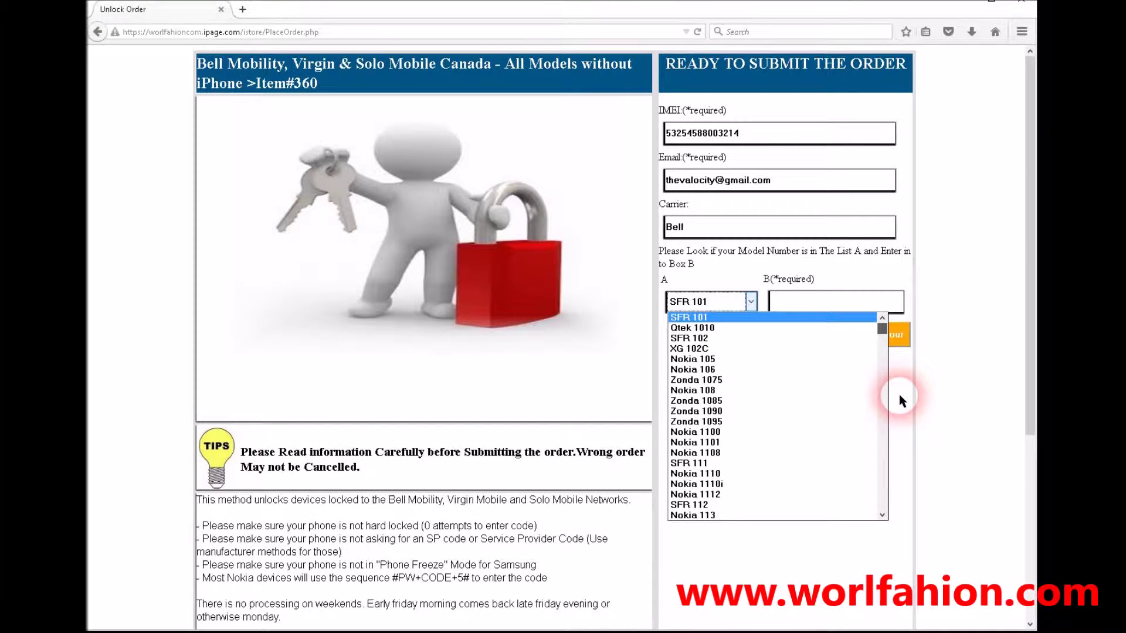
{"action": "key", "text": "m"}
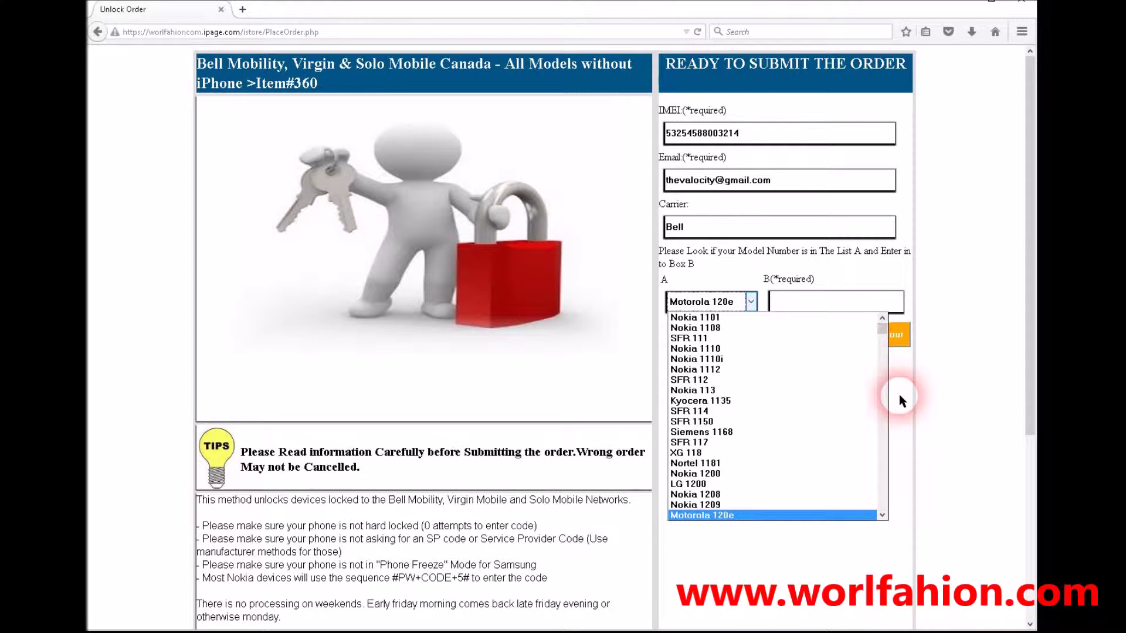
{"action": "left_click_drag", "start_coordinate": [882, 327], "coordinate": [888, 360]}
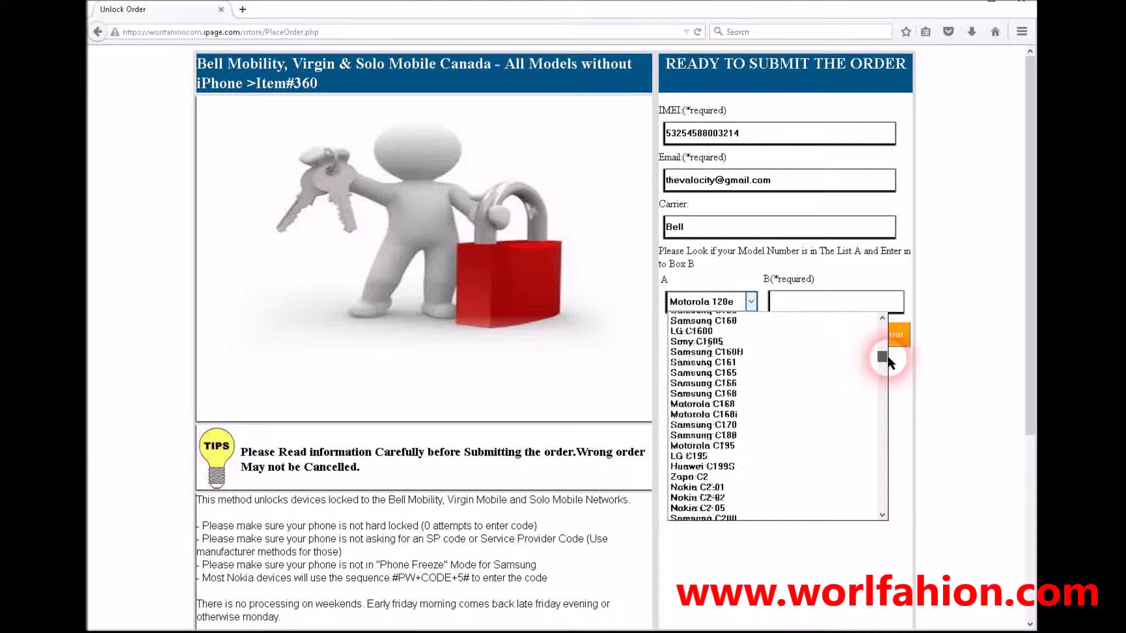
{"action": "left_click_drag", "start_coordinate": [888, 360], "coordinate": [902, 412]}
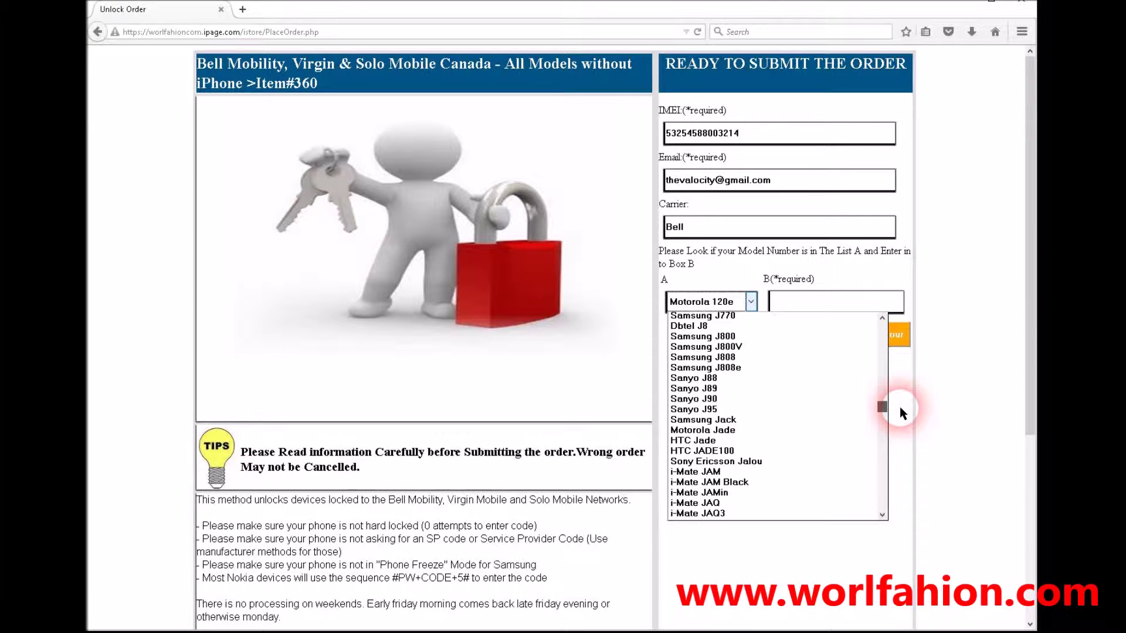
{"action": "left_click_drag", "start_coordinate": [902, 411], "coordinate": [903, 410]}
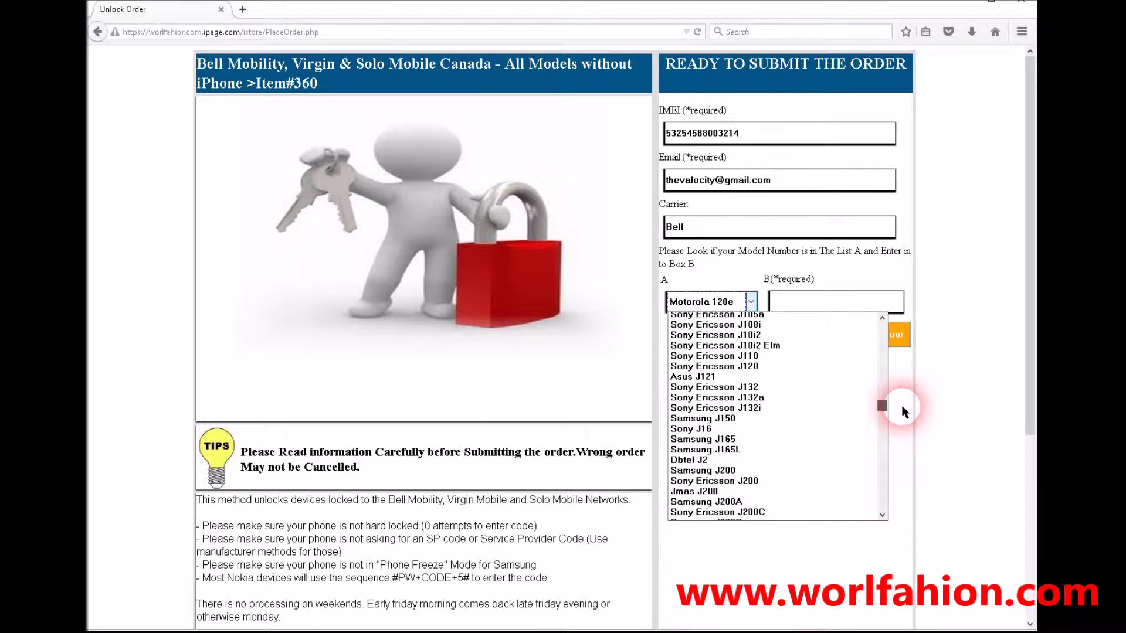
{"action": "left_click_drag", "start_coordinate": [904, 410], "coordinate": [905, 411]}
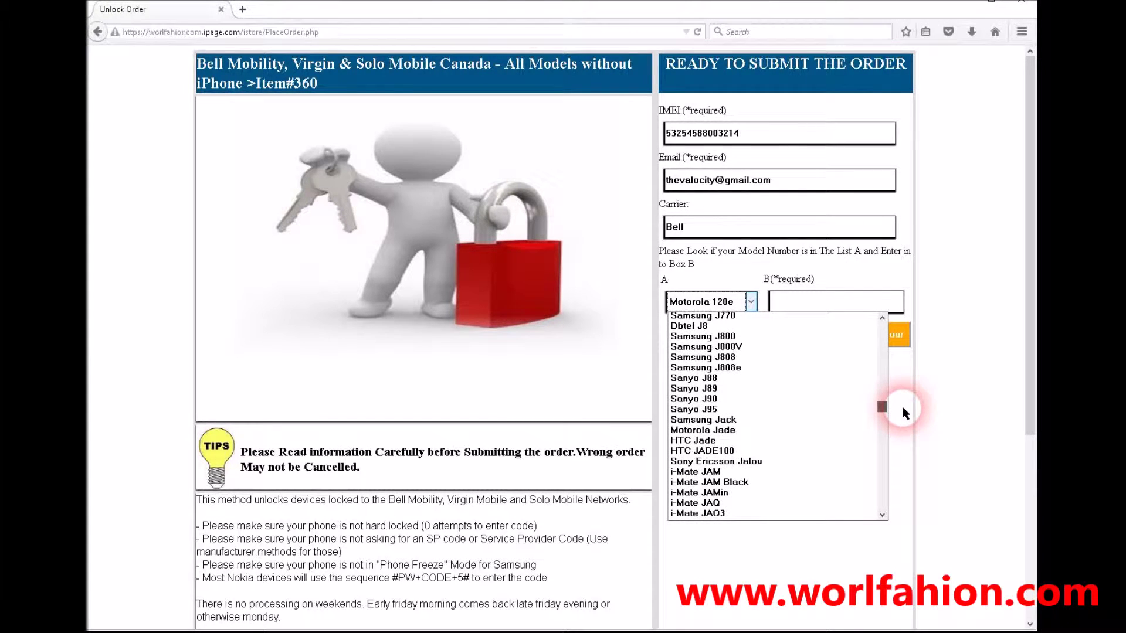
{"action": "left_click_drag", "start_coordinate": [904, 411], "coordinate": [903, 420]}
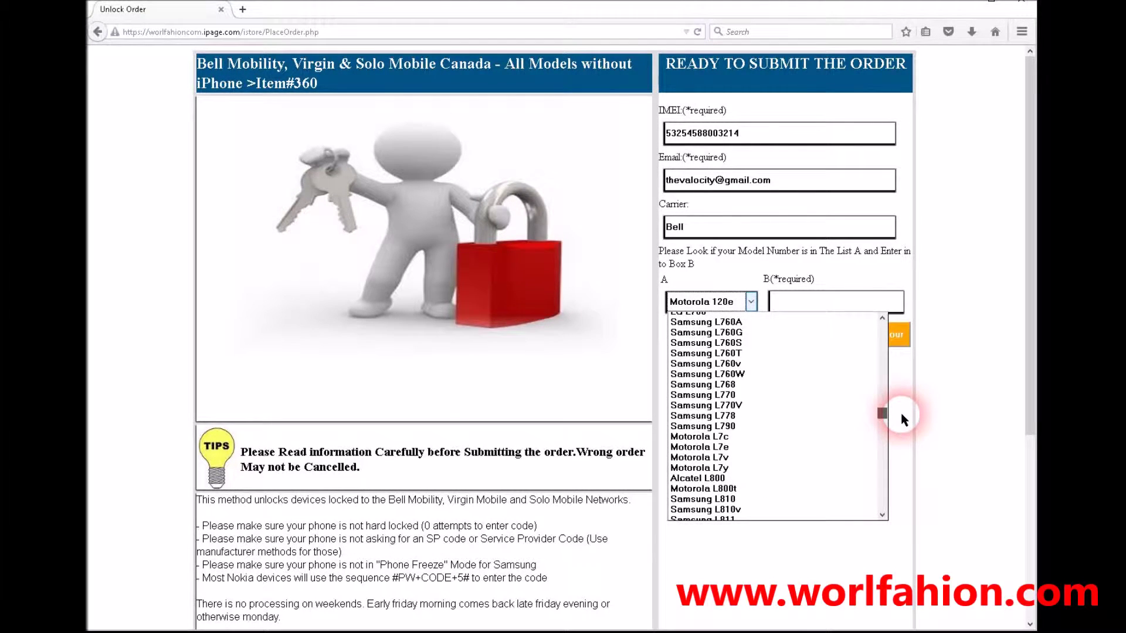
{"action": "left_click_drag", "start_coordinate": [902, 420], "coordinate": [898, 425]}
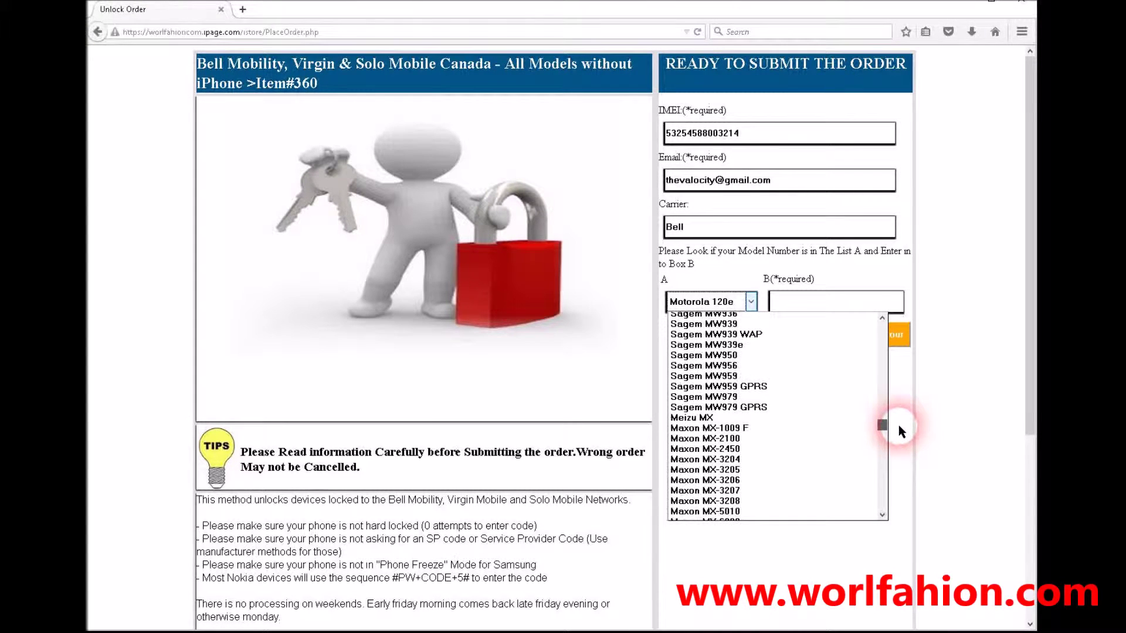
{"action": "left_click_drag", "start_coordinate": [899, 425], "coordinate": [891, 466]}
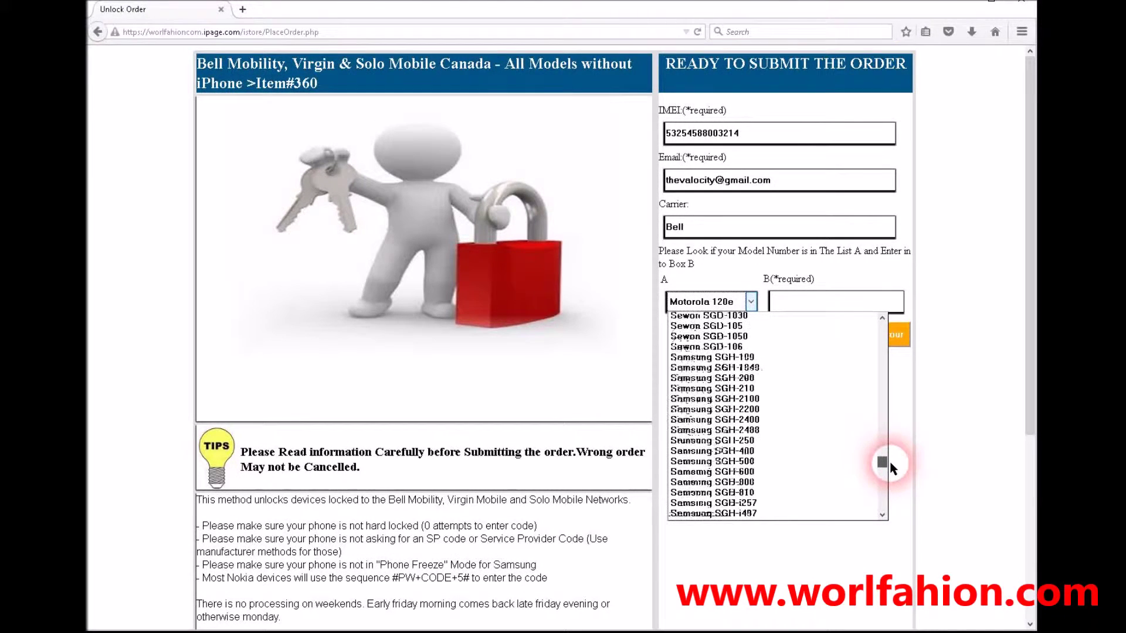
{"action": "left_click_drag", "start_coordinate": [890, 468], "coordinate": [891, 470]}
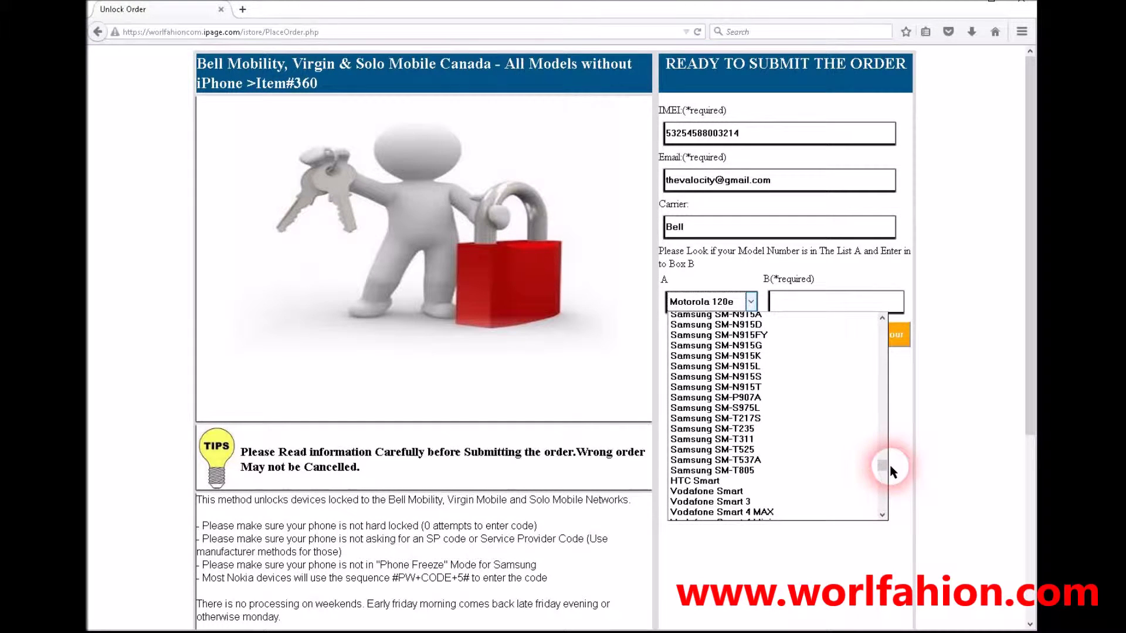
{"action": "left_click_drag", "start_coordinate": [883, 466], "coordinate": [885, 468]}
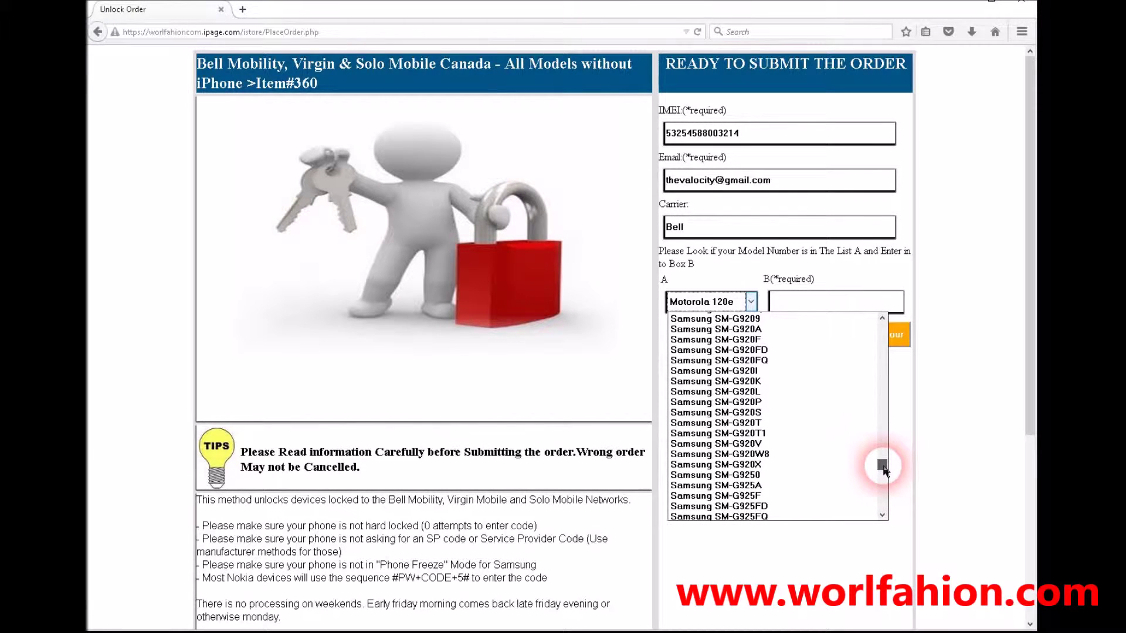
{"action": "left_click", "coordinate": [737, 456]}
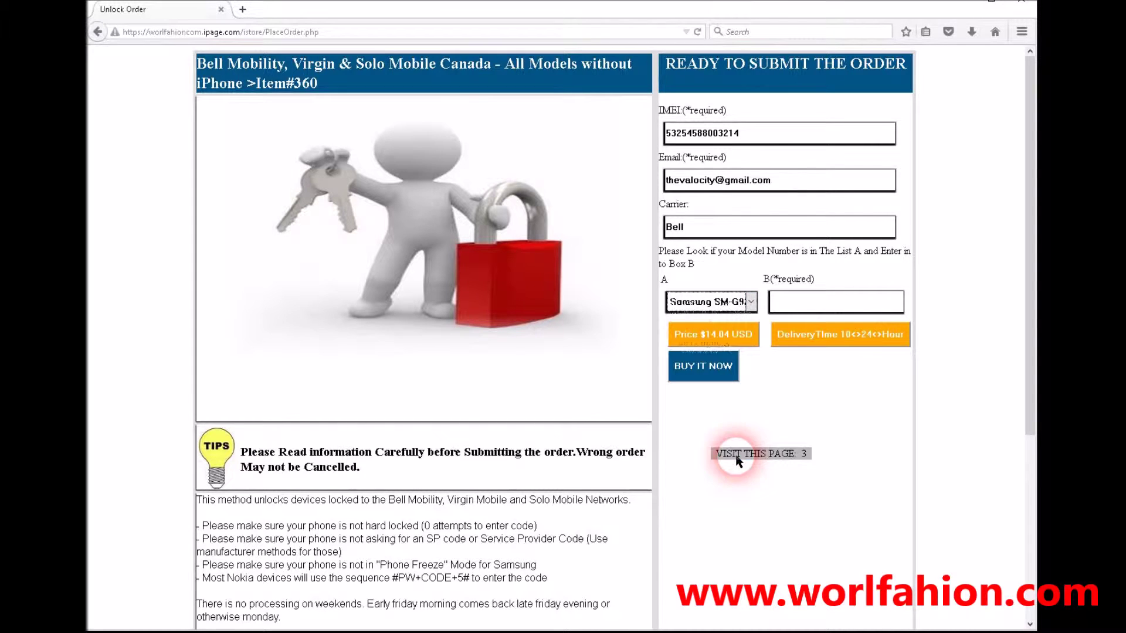
{"action": "left_click", "coordinate": [702, 299]}
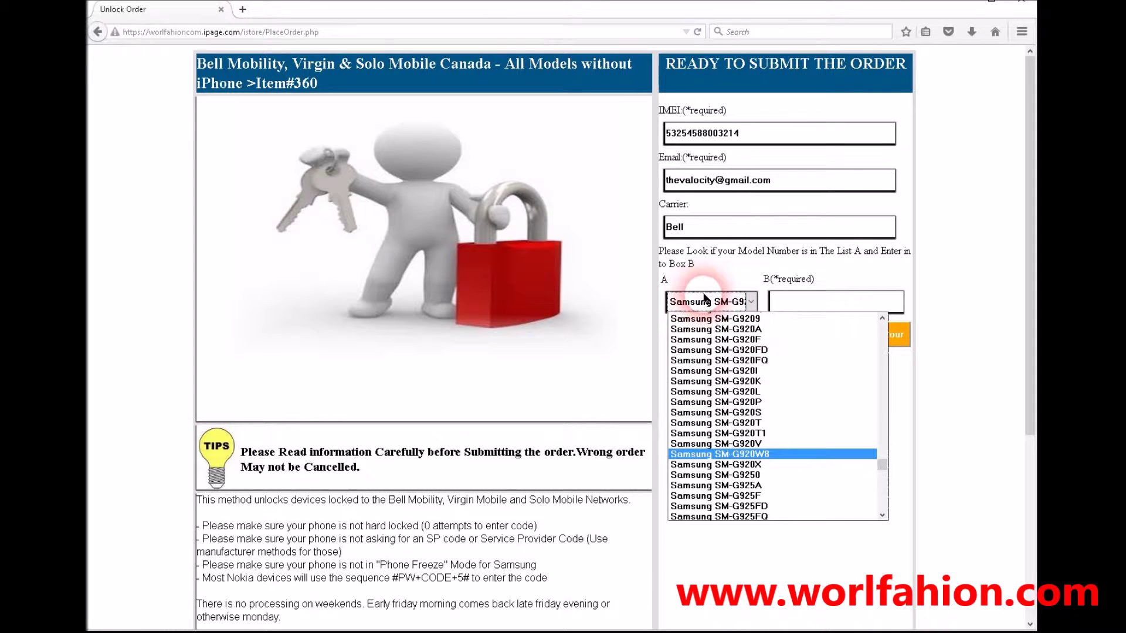
Close the model list, keeping Samsung SM-G920W8 selected.
{"action": "left_click", "coordinate": [845, 317]}
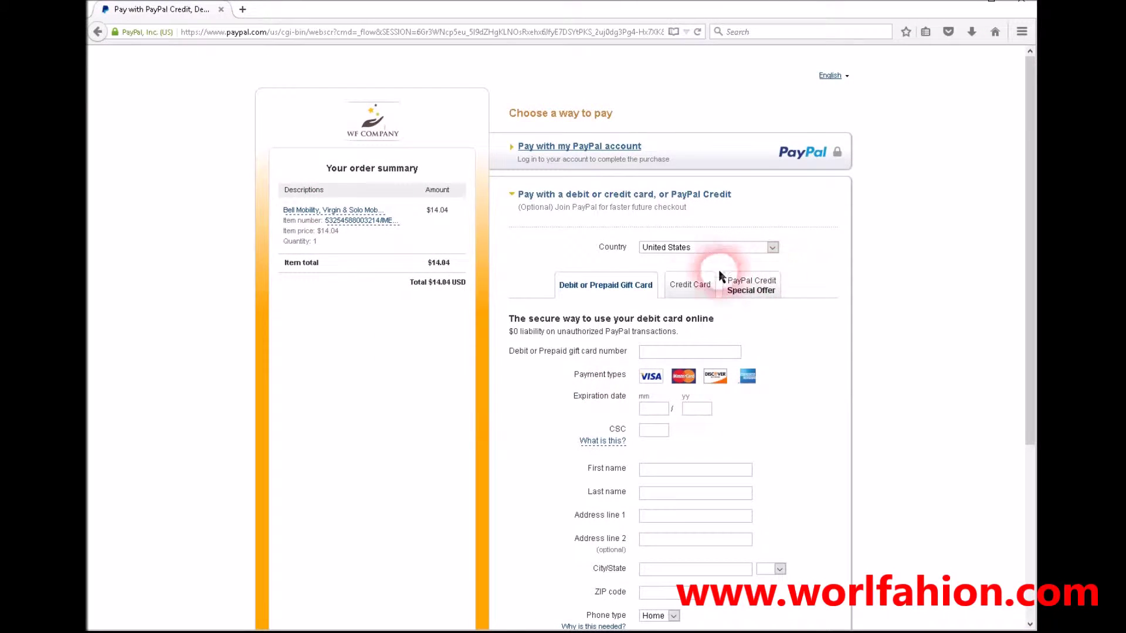
{"action": "left_click", "coordinate": [563, 149]}
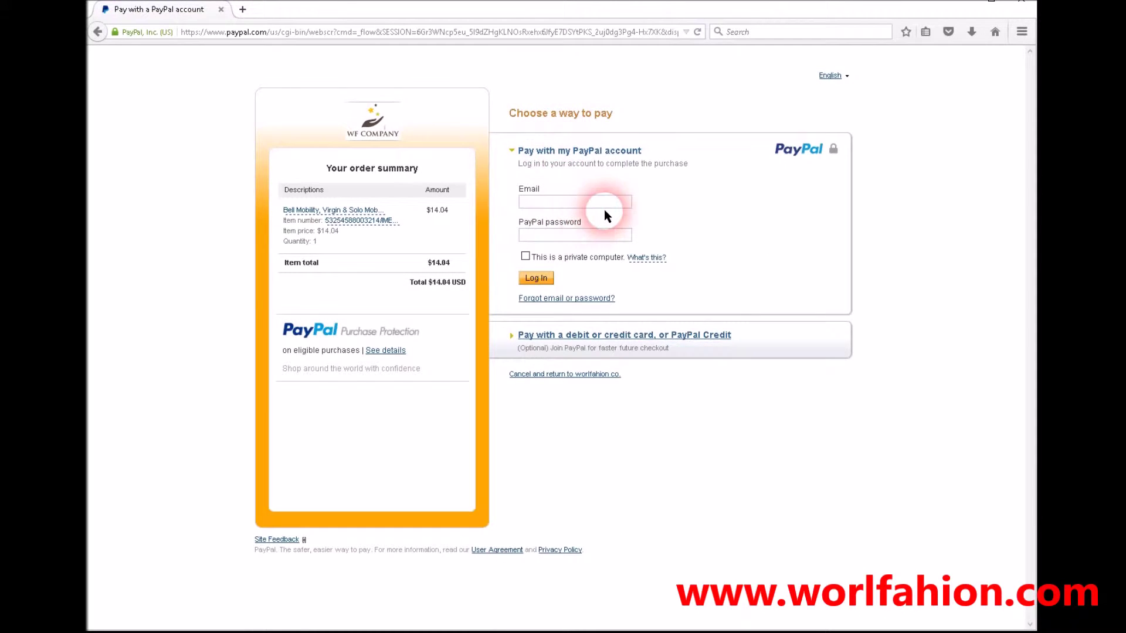
{"action": "left_click", "coordinate": [692, 345]}
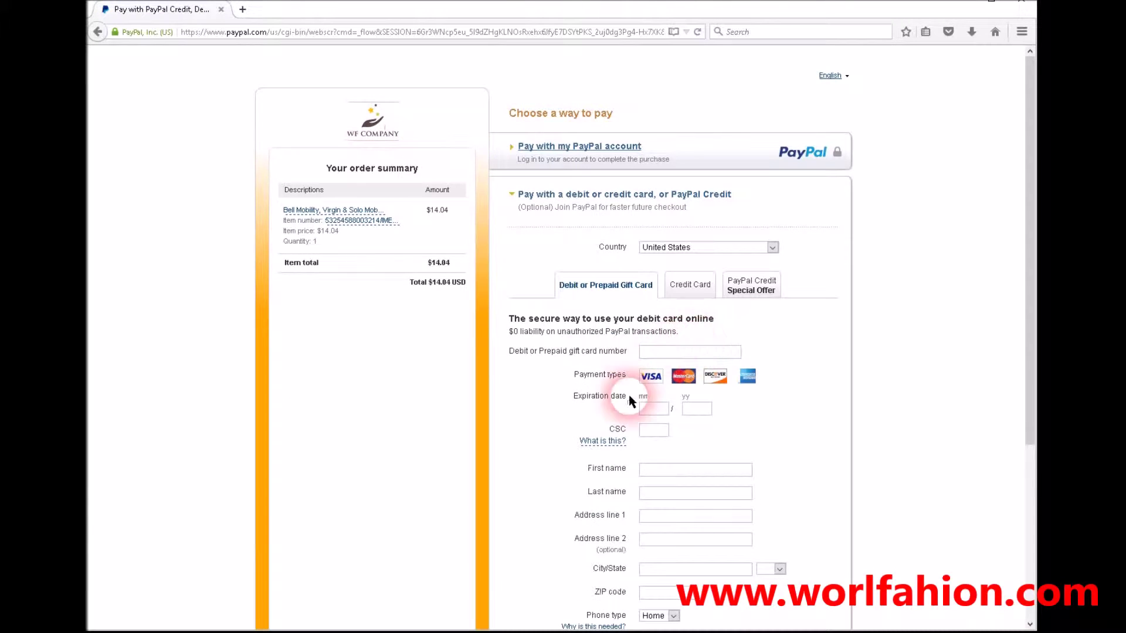
{"action": "scroll", "coordinate": [685, 526], "scroll_direction": "down", "scroll_amount": 3}
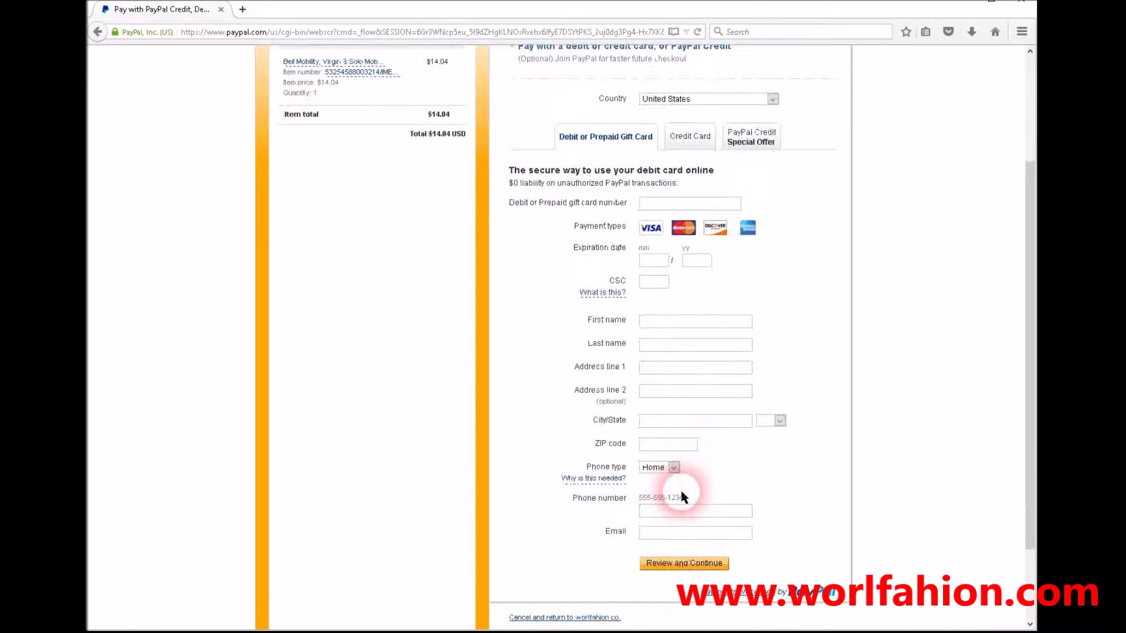